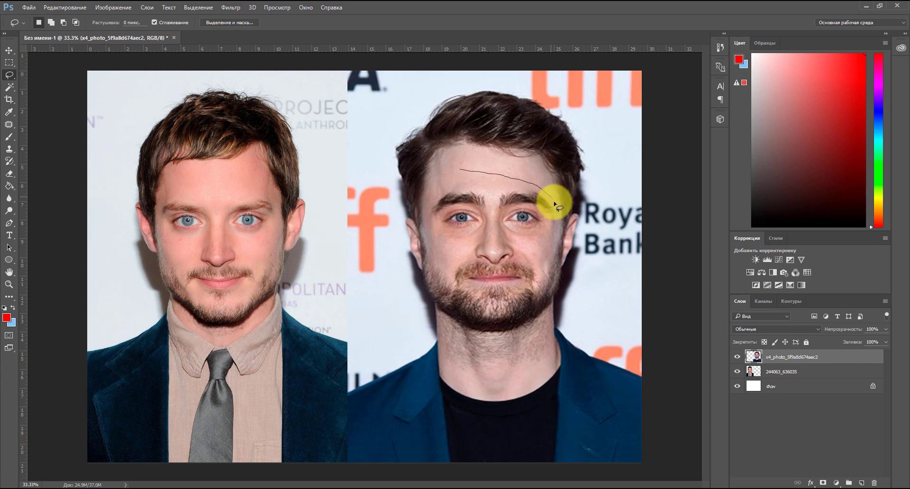
Step: Cut the face in the right photo out with a freehand lasso selection onto a new layer and hide the source layer x4_photo_5f9a8d674aec2
mouse_move(558, 252)
left_mouse_down()
mouse_move(523, 306)
mouse_move(472, 310)
left_mouse_up()
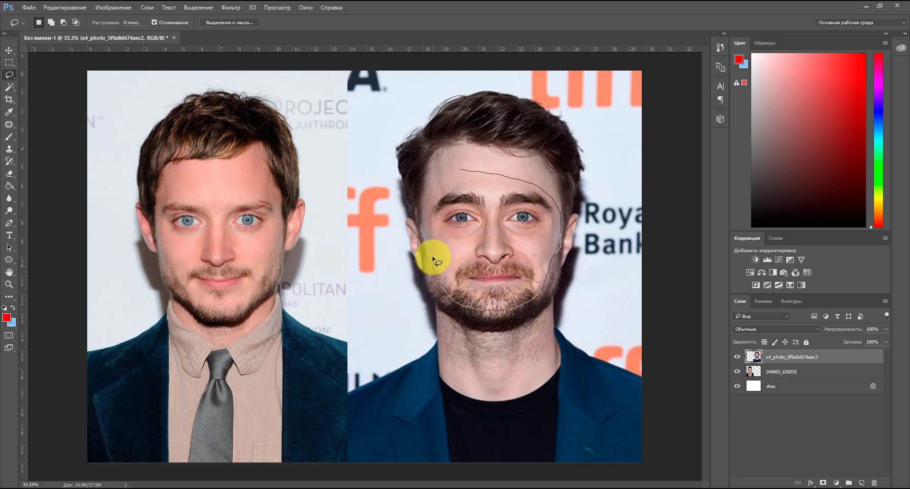
mouse_move(433, 259)
left_mouse_down()
mouse_move(422, 223)
mouse_move(433, 187)
mouse_move(457, 172)
left_mouse_up()
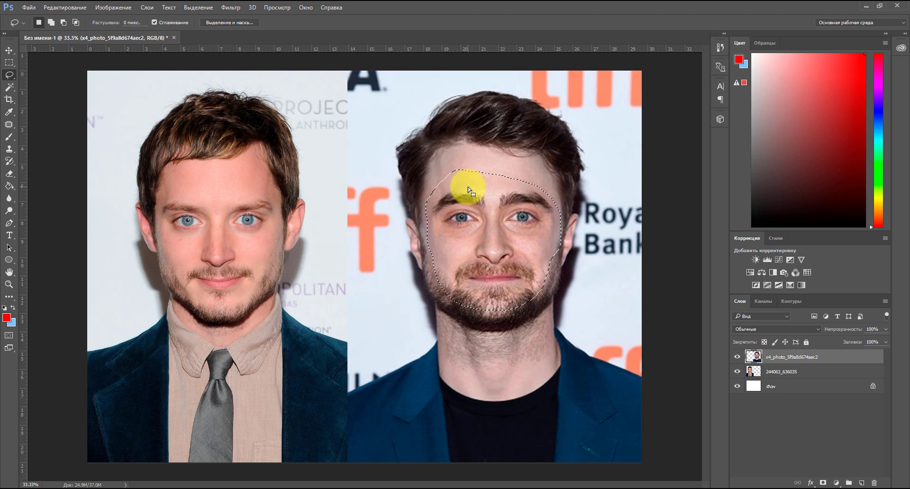
right_click(468, 187)
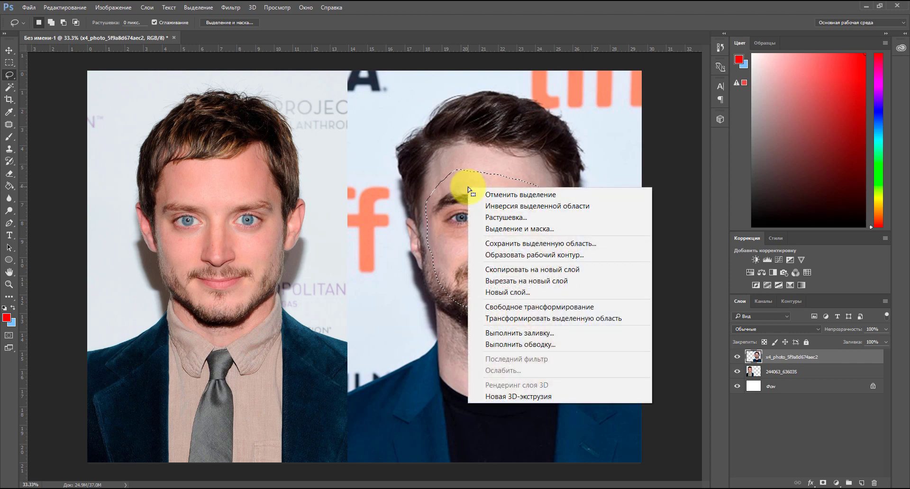
left_click(536, 281)
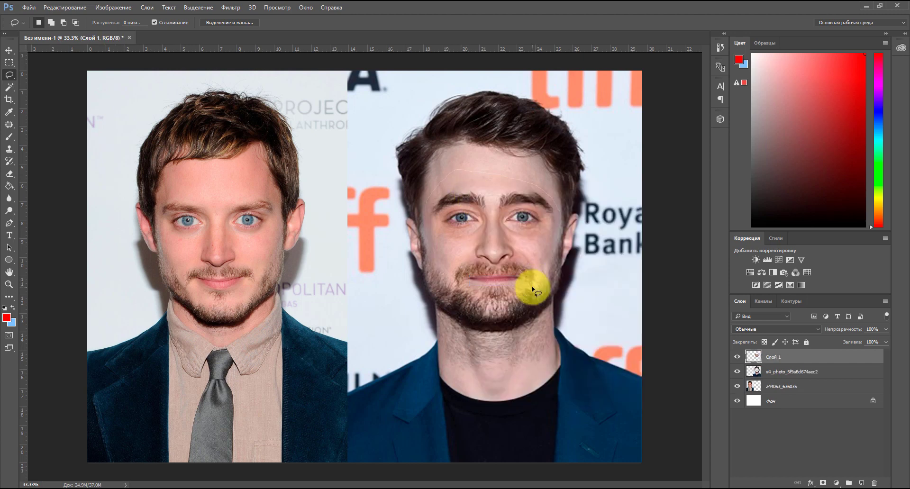
left_click(738, 373)
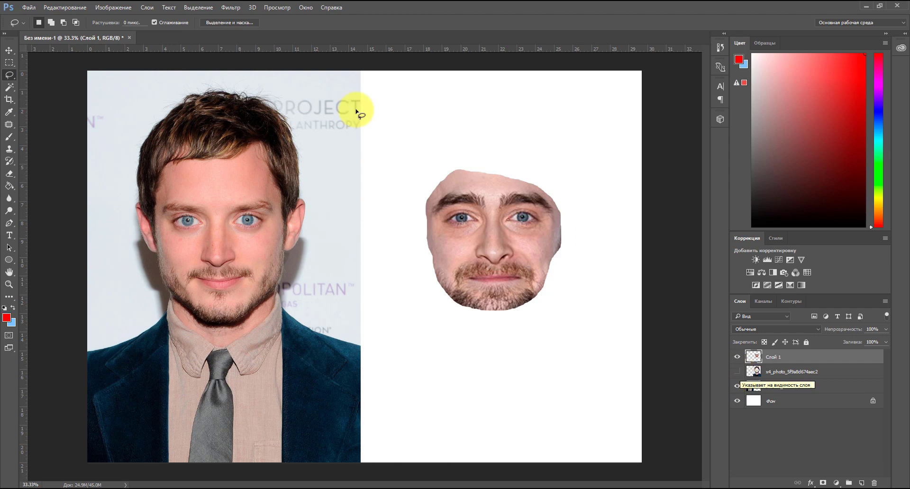
Step: Position the cut-out face over the left man's face, aligning eyes and mouth, and set its layer's opacity to 70%
left_click(9, 49)
left_click_drag(564, 275, 264, 253)
scroll(185, 250, "up", 3)
left_click(886, 329)
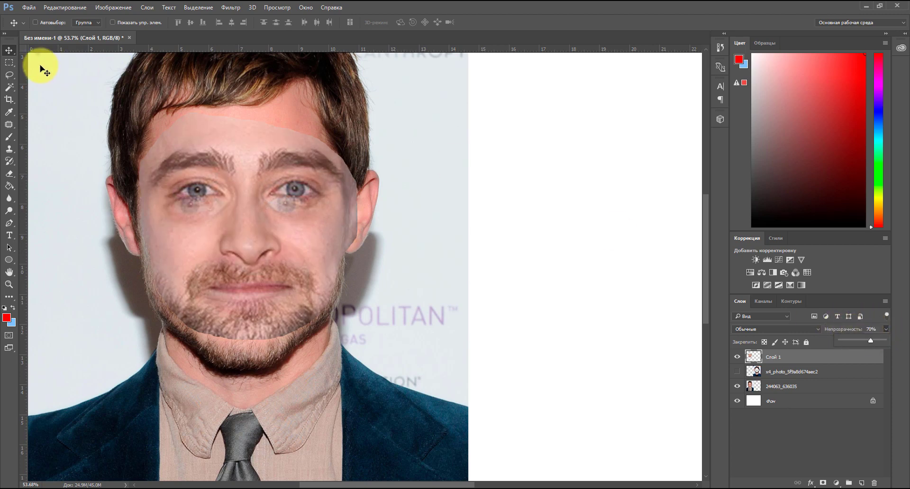
left_click_drag(219, 228, 213, 248)
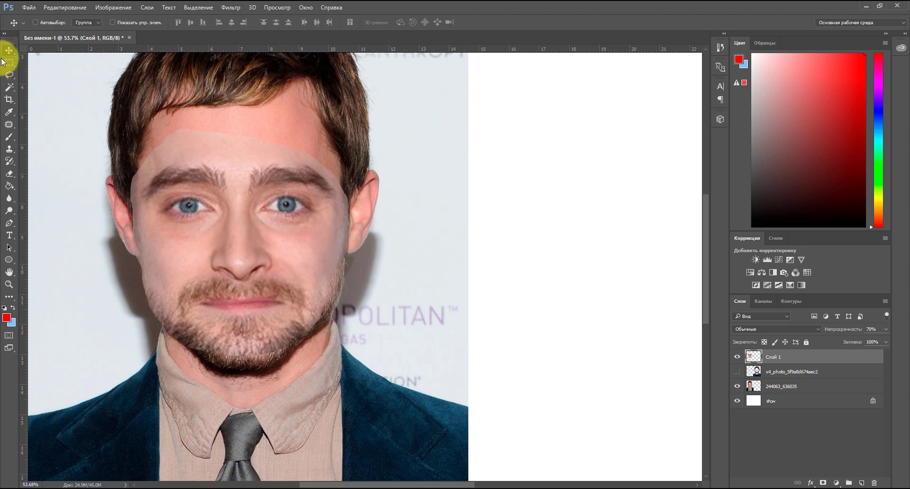
Step: Rotate the cut-out face layer by 0.14° with Free Transform and apply it
right_click(176, 231)
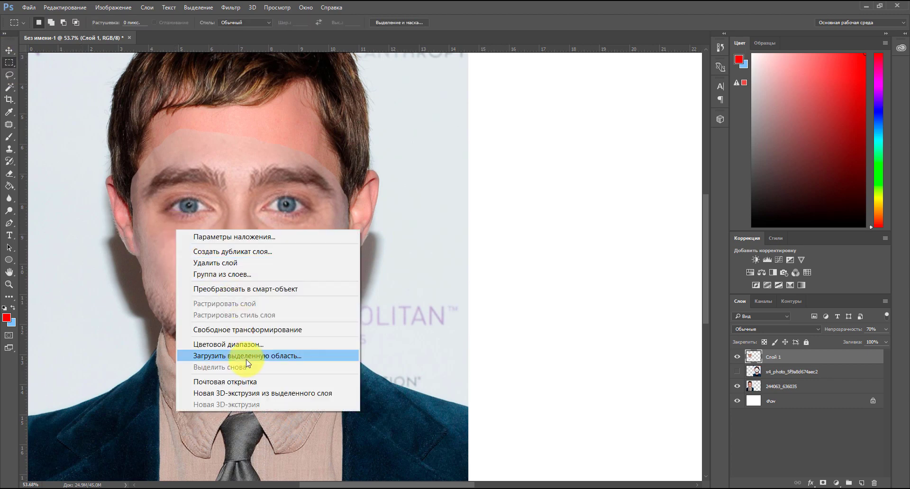
left_click(246, 331)
left_click_drag(362, 365, 367, 375)
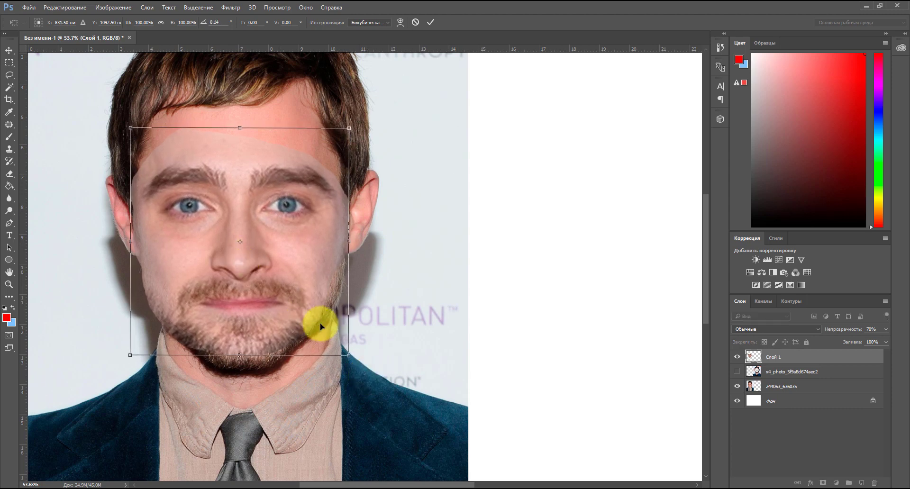
key("Return")
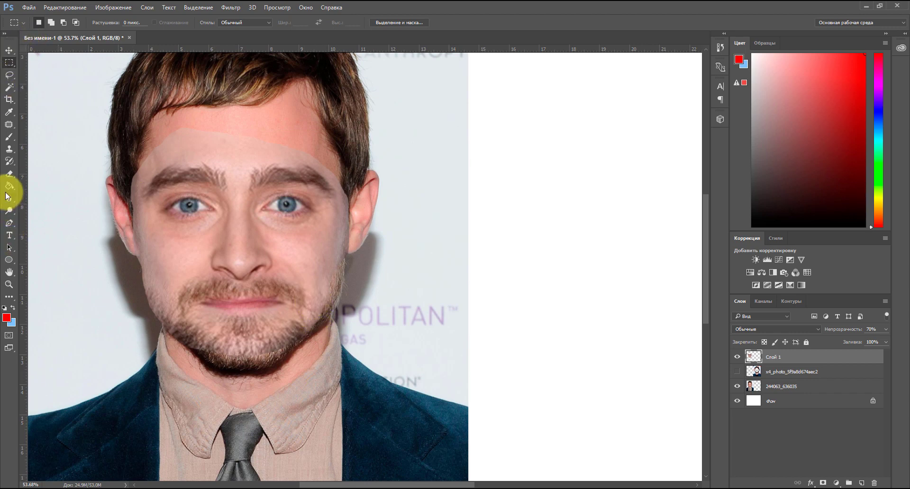
Step: Erase the outer edges of the cut-out face around the forehead, cheeks and chin using a hard 70 px Eraser
left_click(9, 175)
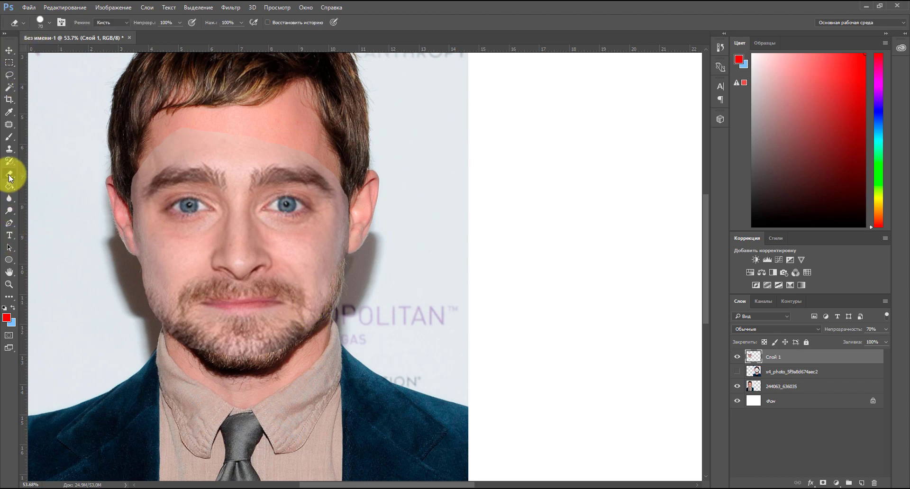
left_click(50, 22)
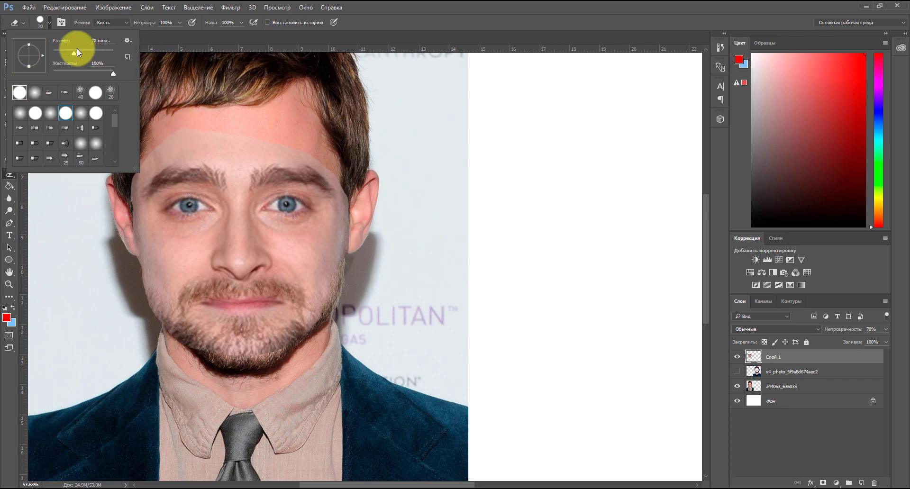
left_click(257, 139)
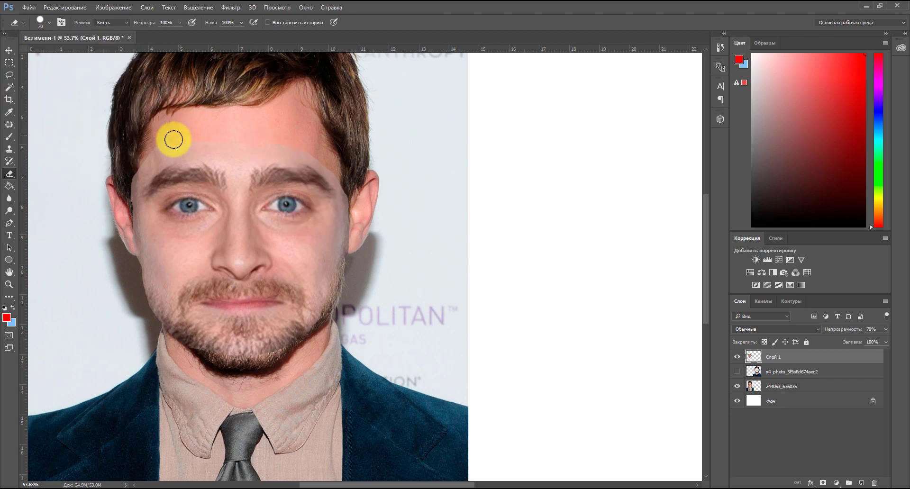
mouse_move(173, 139)
left_mouse_down()
mouse_move(131, 180)
mouse_move(131, 219)
mouse_move(124, 190)
mouse_move(158, 154)
mouse_move(130, 206)
mouse_move(164, 315)
mouse_move(185, 334)
mouse_move(248, 350)
mouse_move(285, 335)
mouse_move(219, 337)
mouse_move(276, 339)
mouse_move(323, 318)
mouse_move(346, 221)
mouse_move(336, 171)
mouse_move(306, 151)
mouse_move(235, 141)
mouse_move(246, 136)
mouse_move(167, 145)
left_mouse_up()
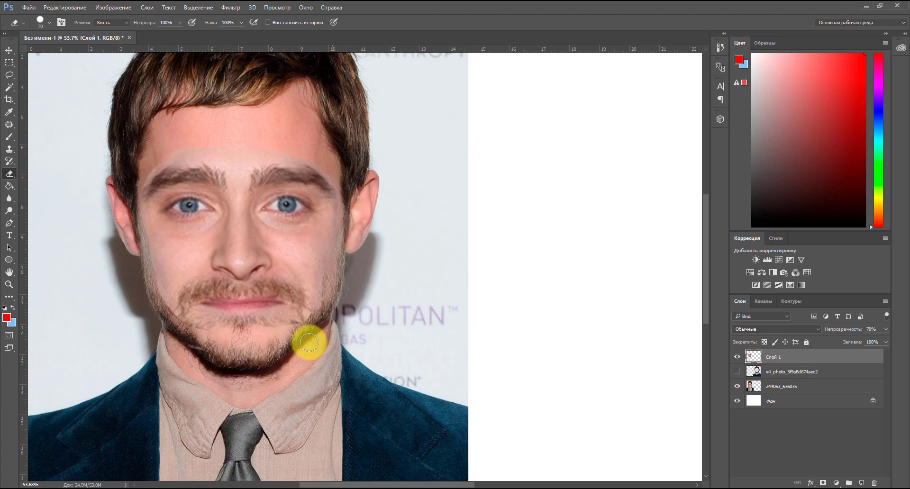
mouse_move(332, 291)
left_mouse_down()
mouse_move(314, 312)
mouse_move(335, 241)
mouse_move(320, 254)
mouse_move(312, 317)
mouse_move(238, 335)
mouse_move(193, 328)
mouse_move(154, 271)
mouse_move(165, 296)
mouse_move(129, 193)
mouse_move(138, 174)
mouse_move(162, 193)
mouse_move(246, 207)
left_mouse_up()
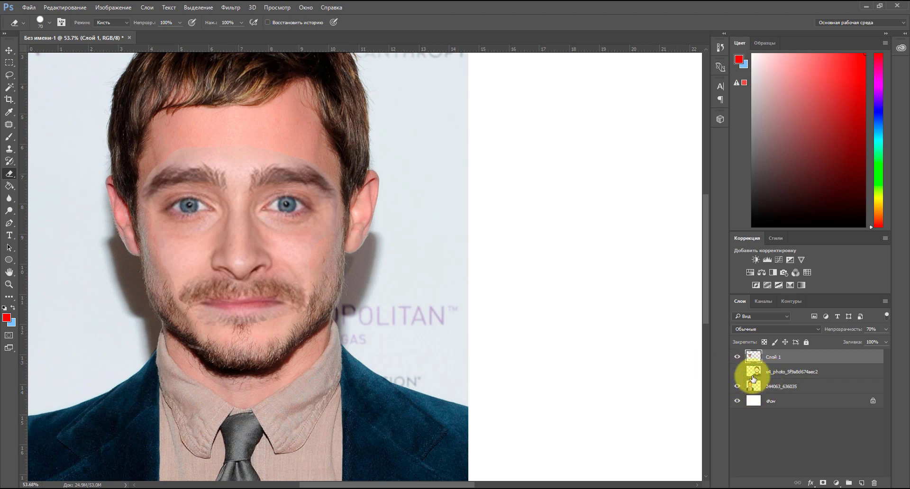
Step: Load the outline of Слой 1 as a selection with layer 244063_636035 active, and clear the selection
left_click(782, 386)
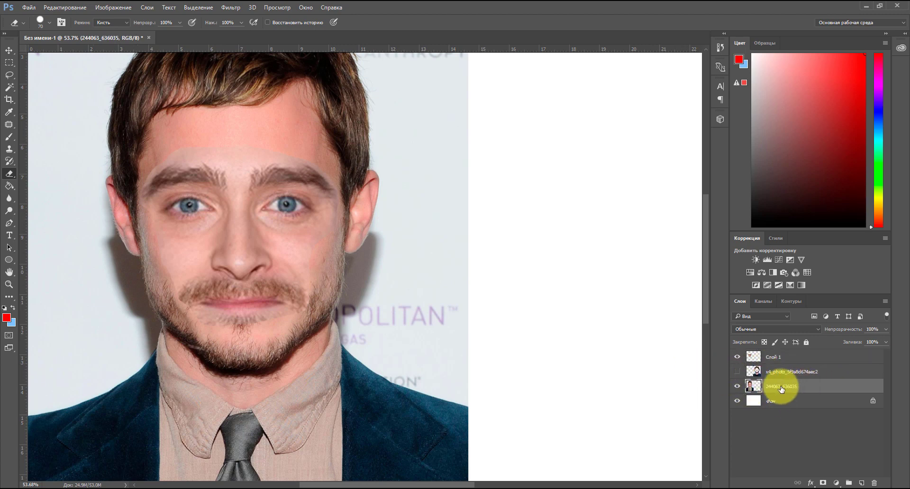
left_click(738, 387)
left_click(738, 387)
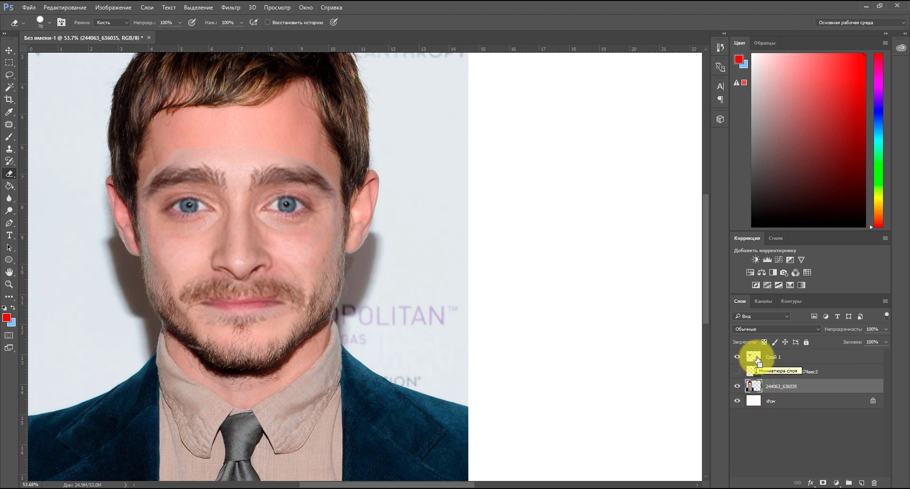
left_click(757, 361, "ctrl")
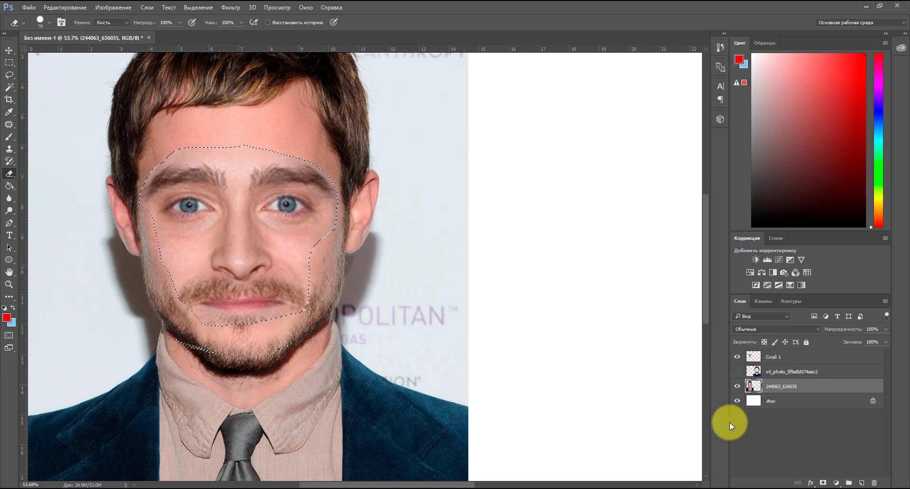
left_click(9, 62)
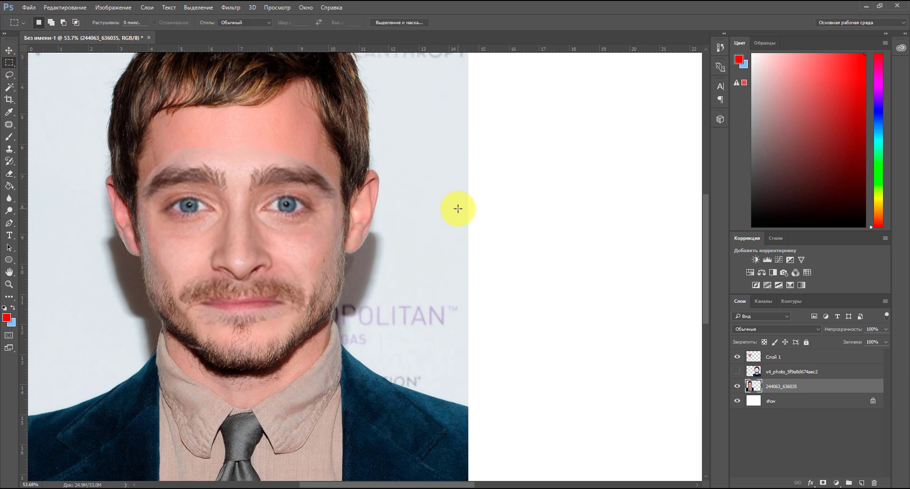
Step: Try erasing along the jaw on layer 244063_636035, and undo the eraser stroke
left_click(9, 174)
left_click_drag(168, 327, 214, 354)
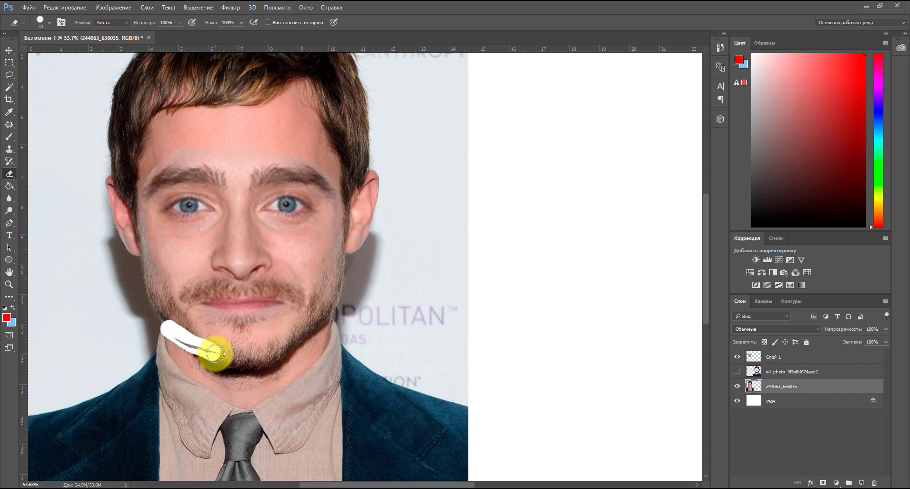
left_click(67, 7)
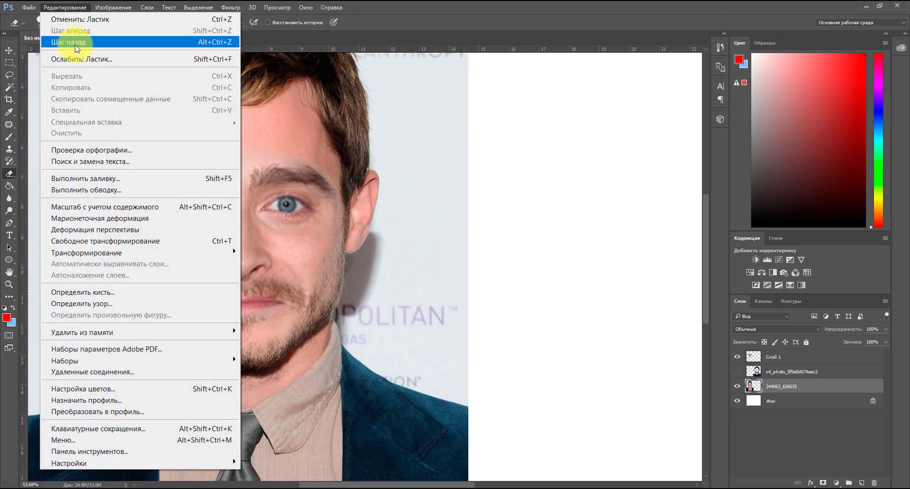
left_click(72, 34)
Step: Load the outline of the cut-out face on Слой 1 as a selection and switch to the Rectangular Marquee tool
left_click(773, 356)
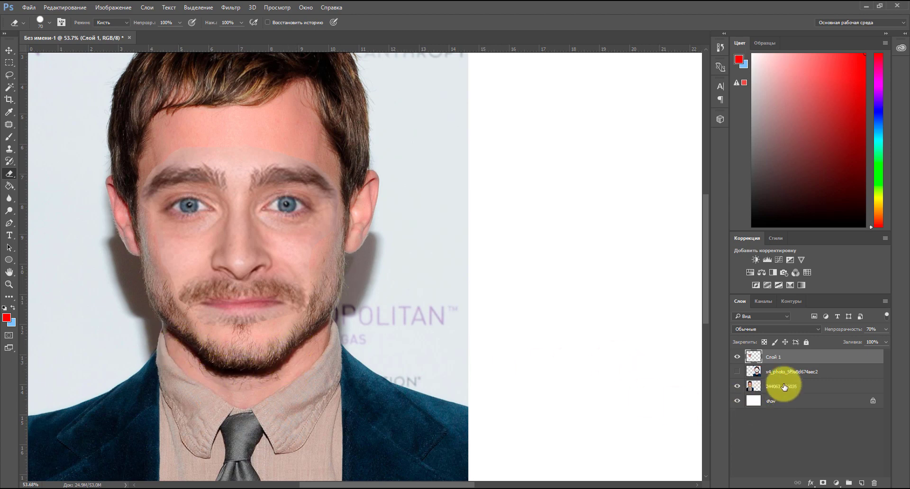
left_click(753, 386)
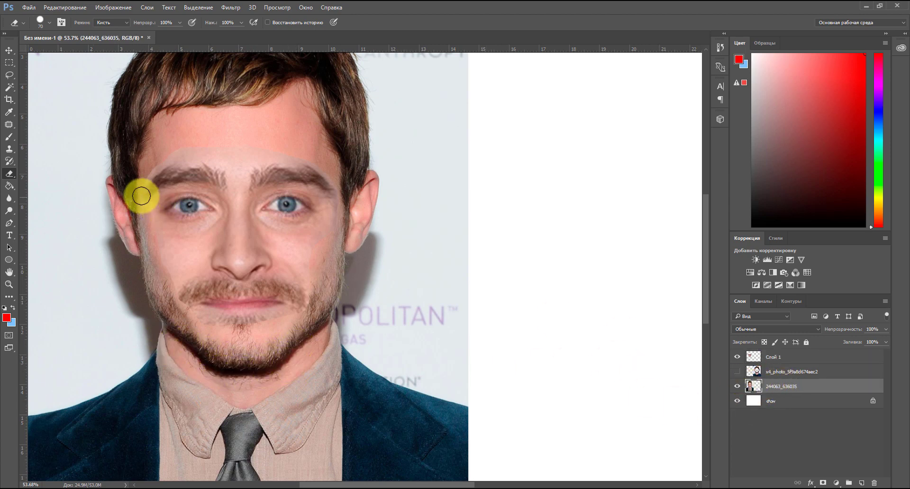
left_click(11, 49)
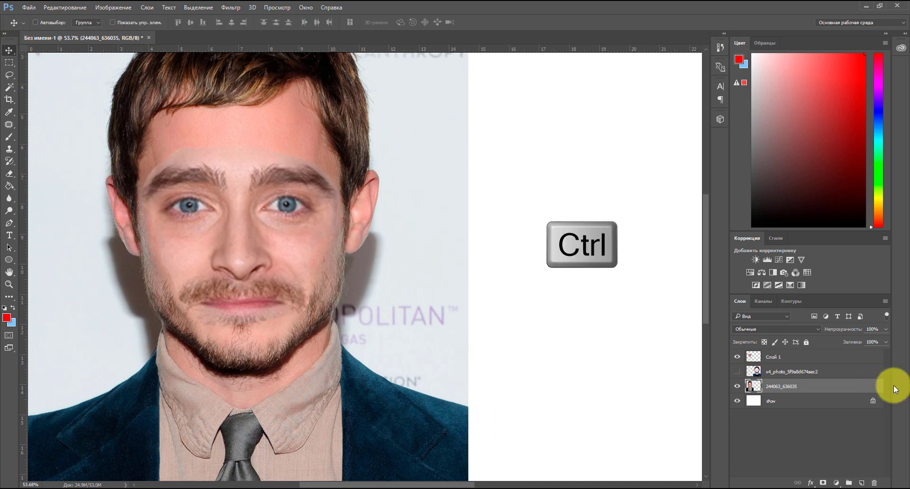
left_click(754, 390, "ctrl")
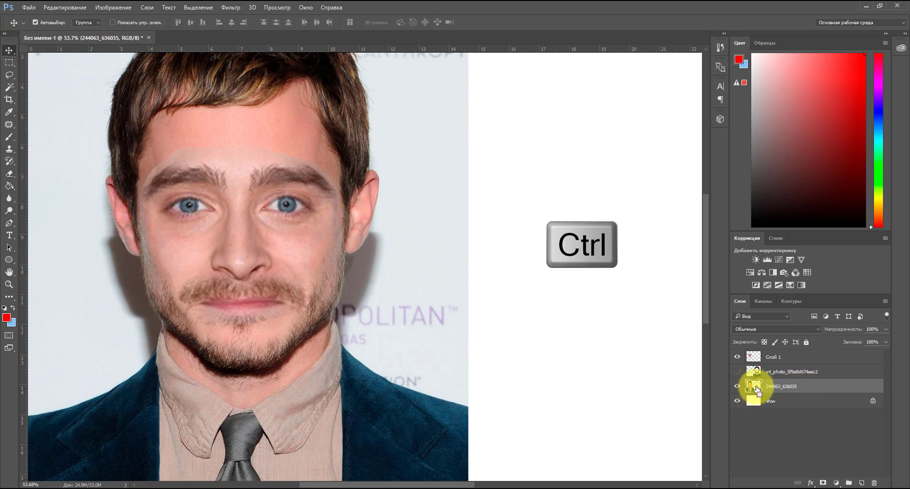
left_click(754, 359)
key("m")
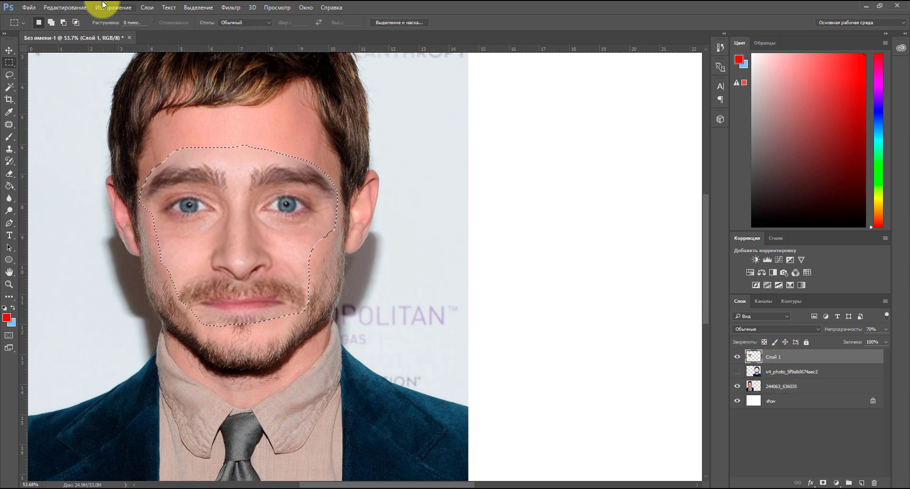
Step: Contract the face-shaped selection slightly inward from the cut-out face's edge
left_click(195, 7)
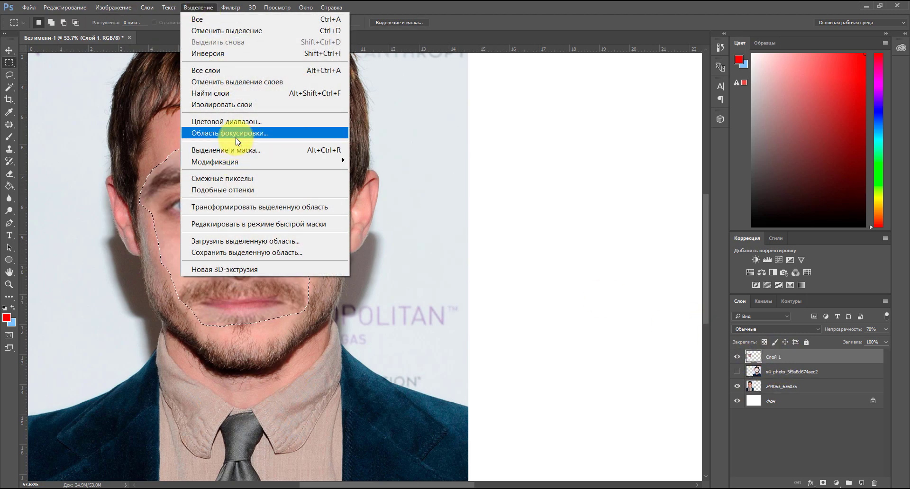
mouse_move(266, 163)
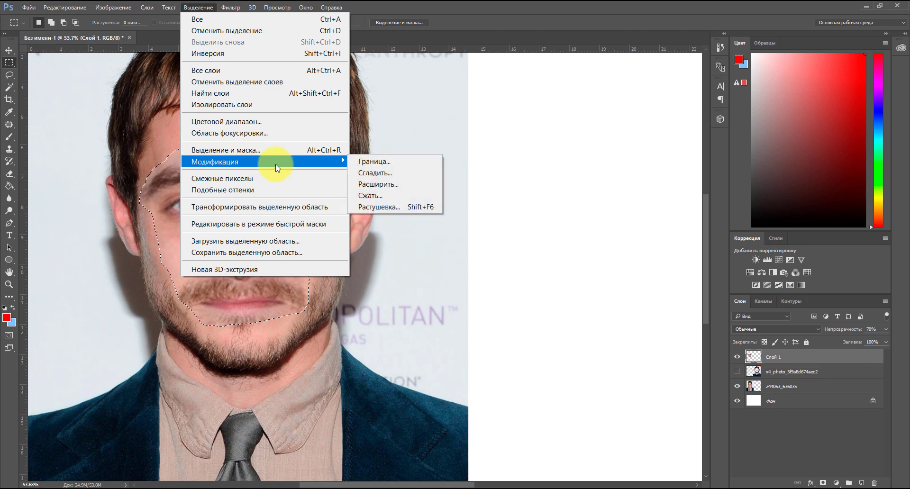
left_click(390, 194)
left_click(522, 168)
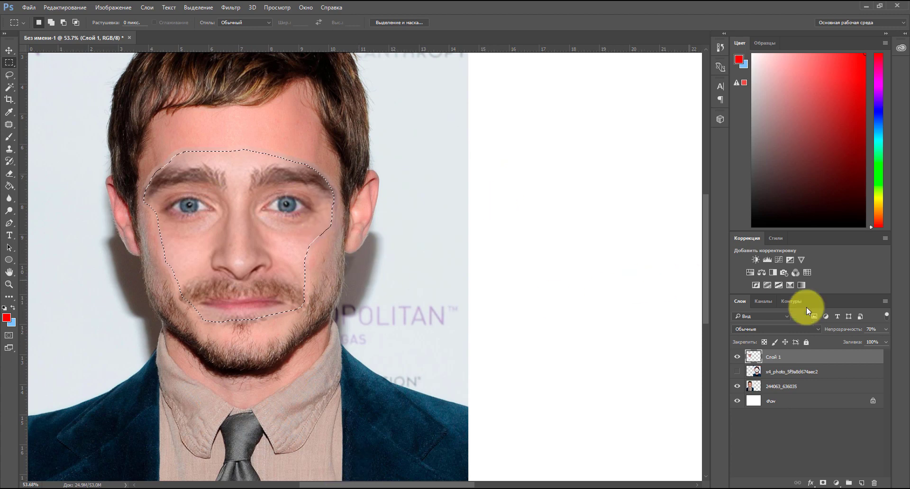
Step: Hide Слой 1 and delete the selected face area from layer 244063_636035
left_click(737, 358)
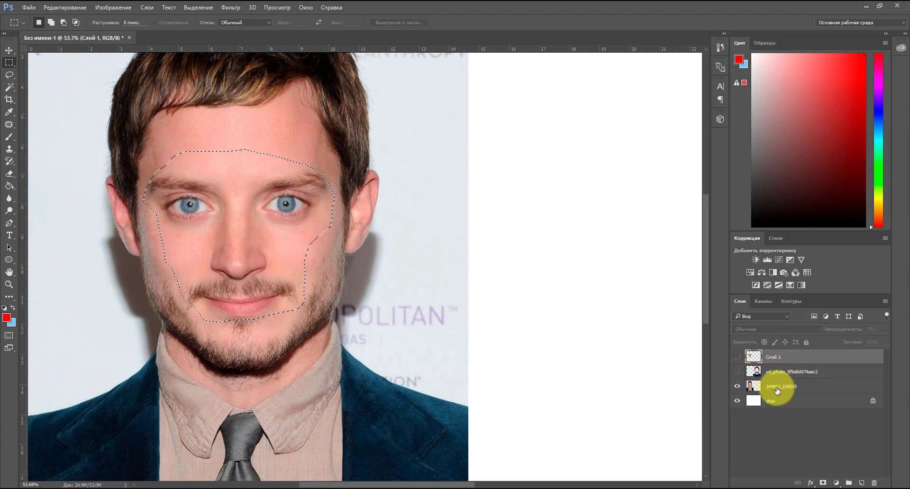
left_click(796, 386)
left_click(737, 386)
left_click(740, 388)
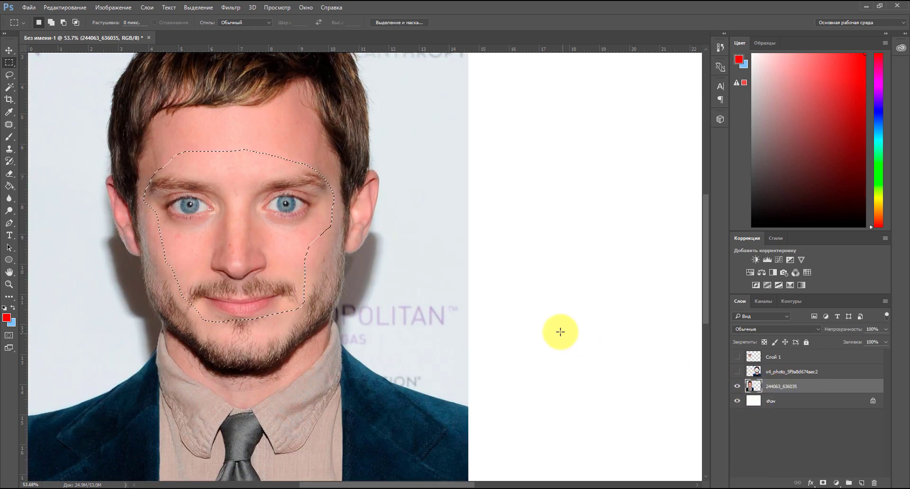
key("Delete")
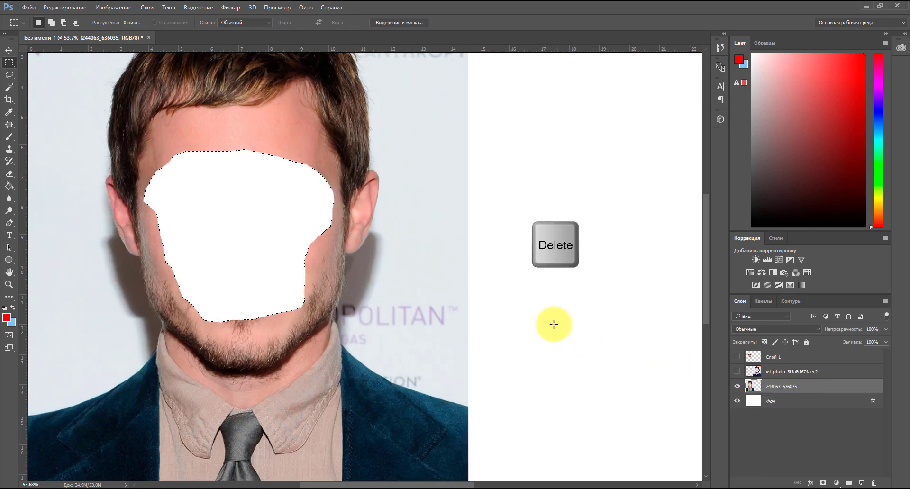
Step: Make Слой 1 visible again and select it as the active layer with the Move tool
left_click(737, 357)
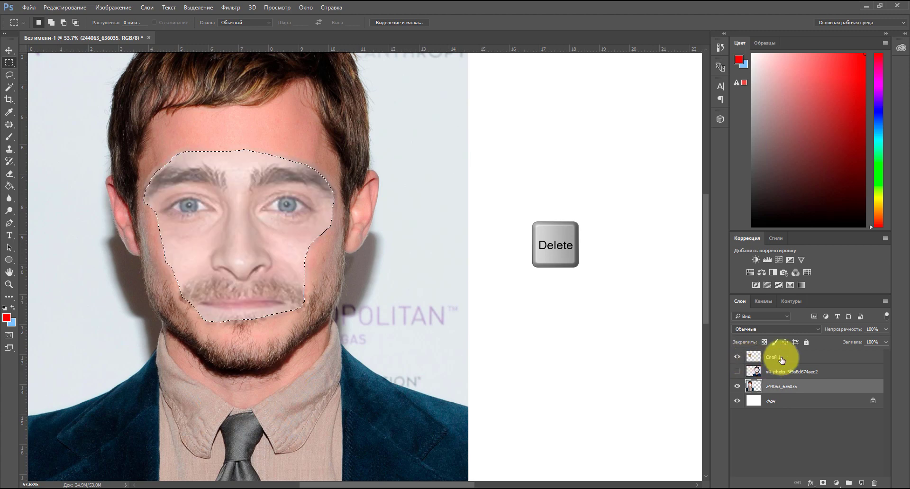
left_click(782, 360)
left_click(9, 50)
key("7")
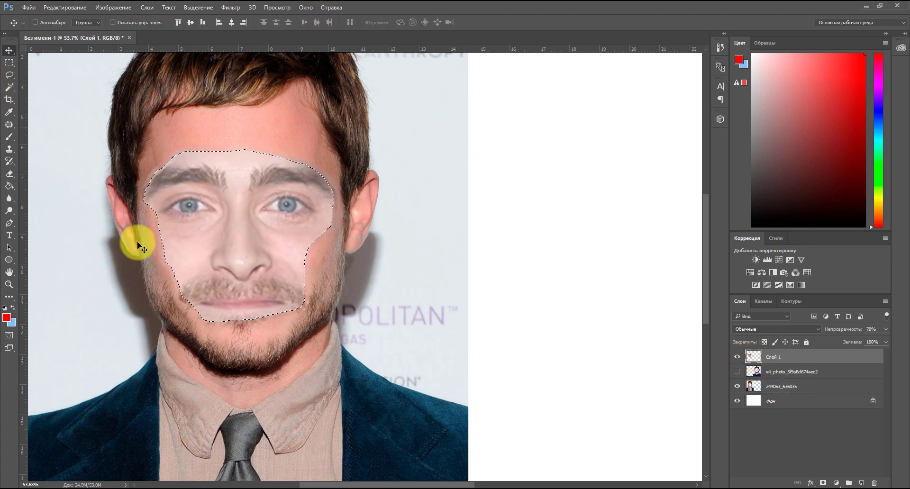
scroll(360, 474, "left", 5)
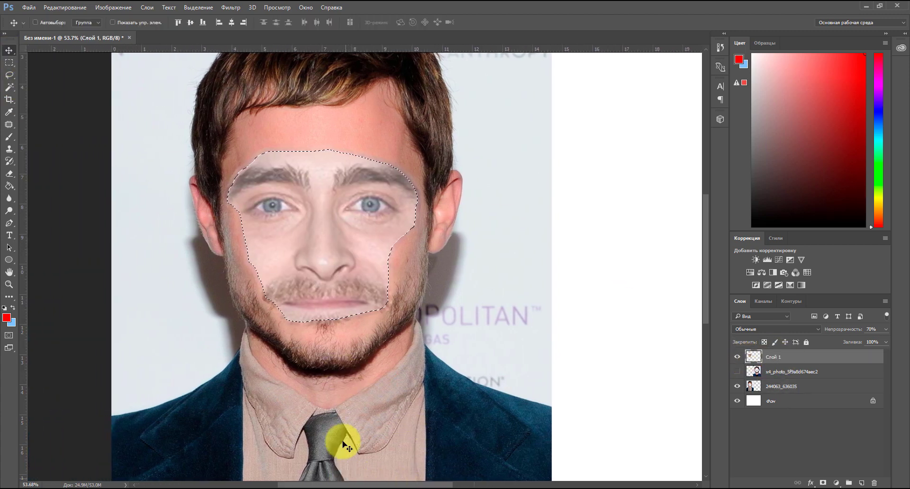
Step: Clear the face-shaped selection and select layers 244063_636035 and Слой 1 together
left_click(9, 62)
left_click(62, 111)
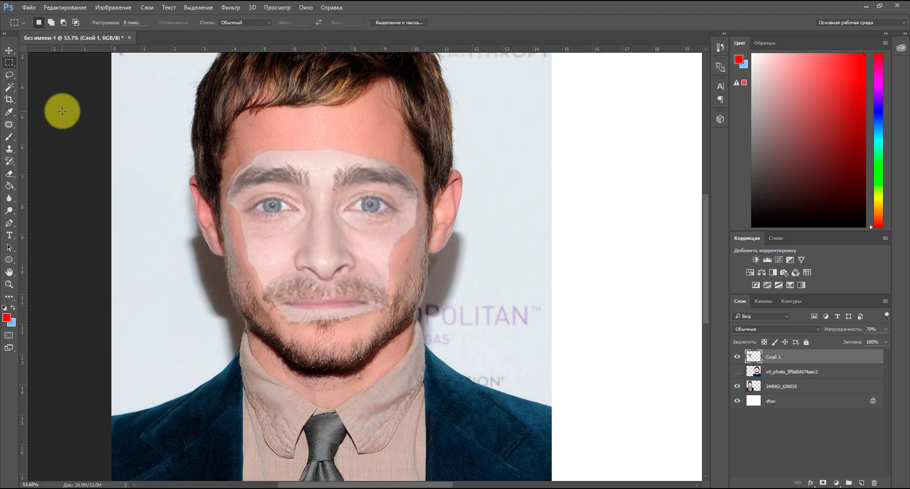
left_click(777, 386, "ctrl")
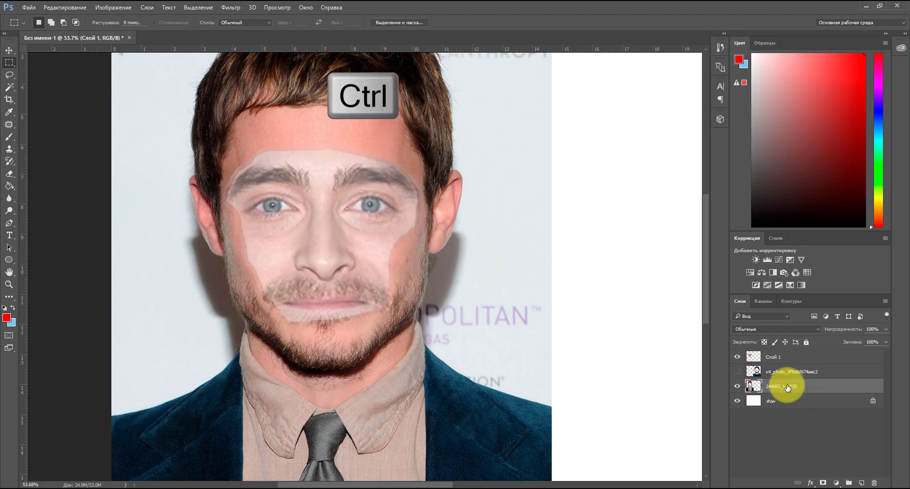
left_click(795, 359, "ctrl")
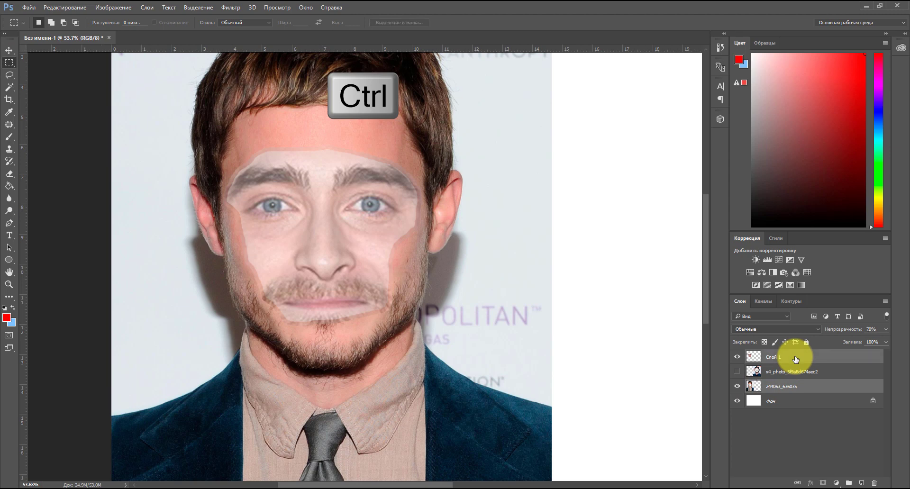
Step: Auto-blend the two selected layers with the Panorama method, seamless tones and colors, and content-aware fill of transparent areas
left_click(60, 7)
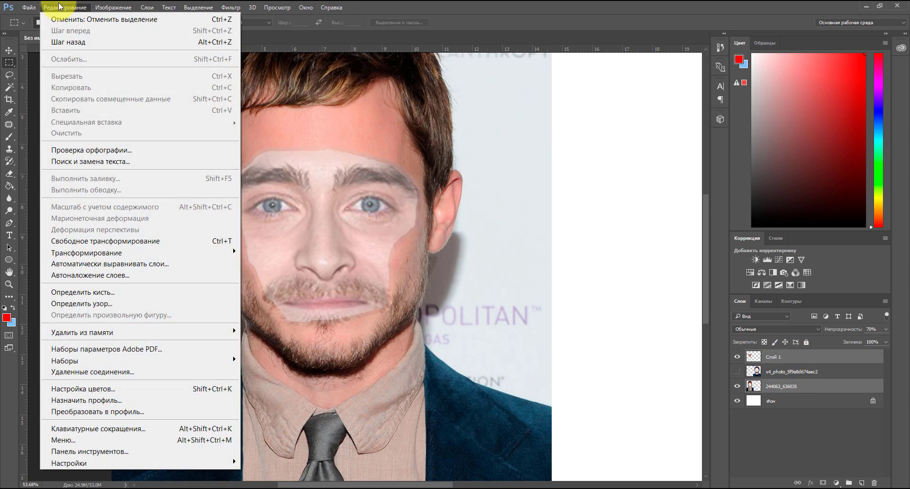
left_click(134, 275)
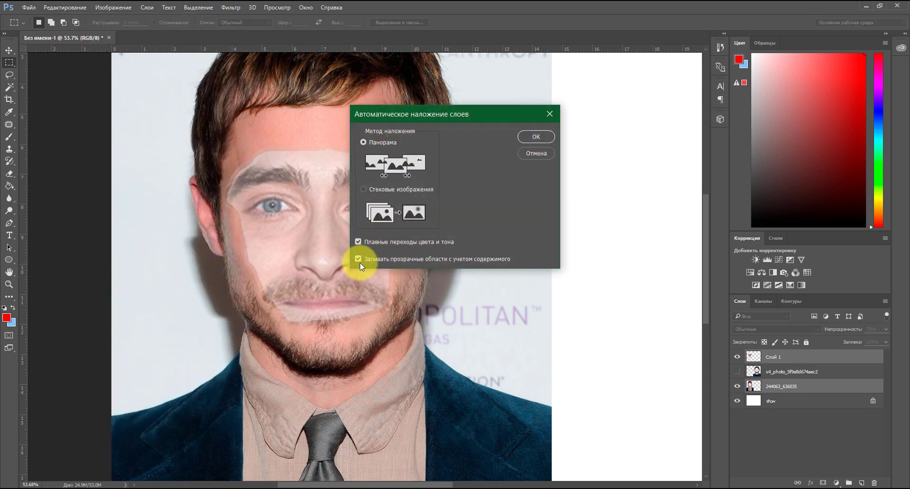
left_click(540, 135)
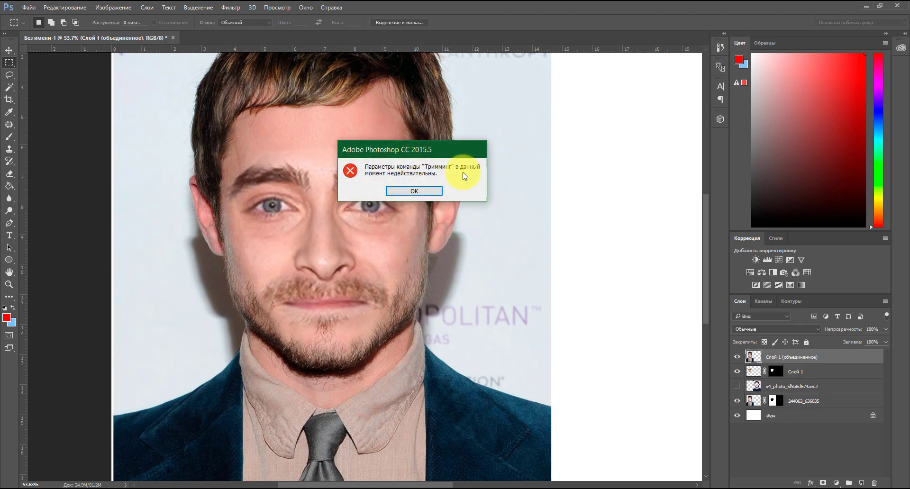
left_click(439, 192)
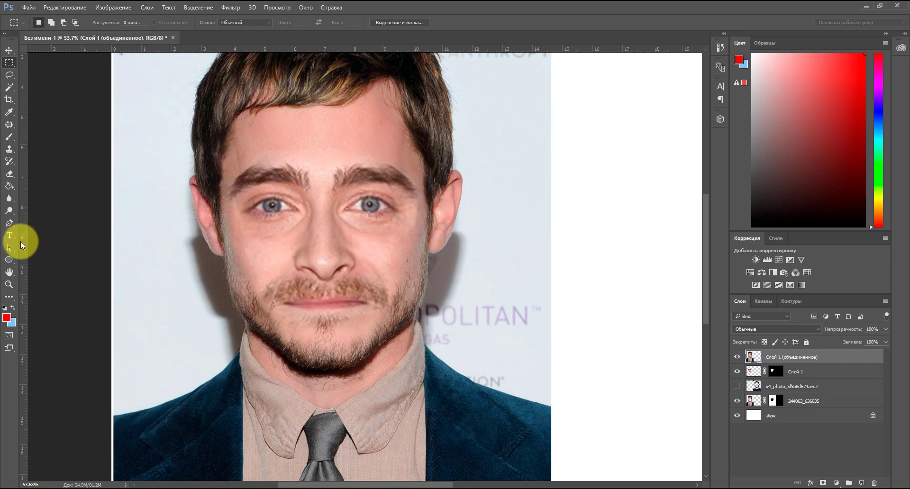
Step: Soften the seam on the lower forehead and around the eyebrows of the merged layer with the Blur tool at 50% strength
left_click(10, 200)
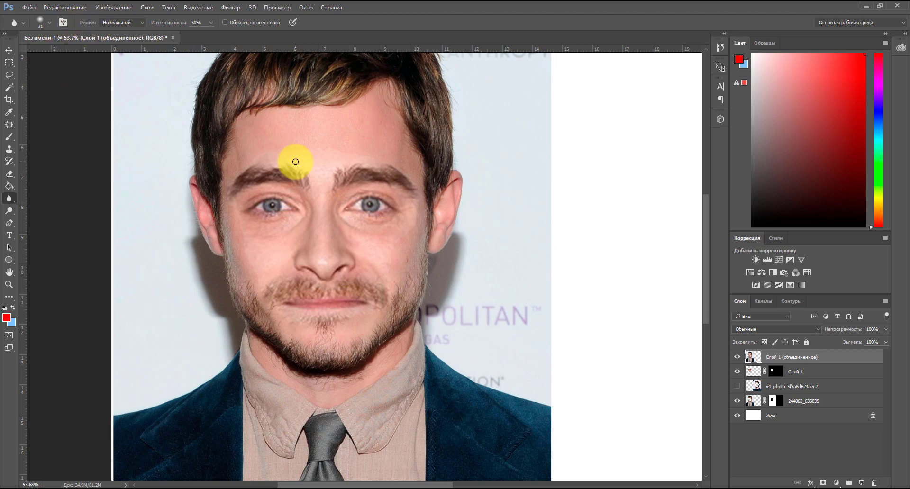
mouse_move(326, 150)
left_mouse_down()
mouse_move(338, 149)
mouse_move(251, 158)
mouse_move(340, 152)
mouse_move(247, 154)
mouse_move(291, 146)
mouse_move(363, 187)
left_mouse_up()
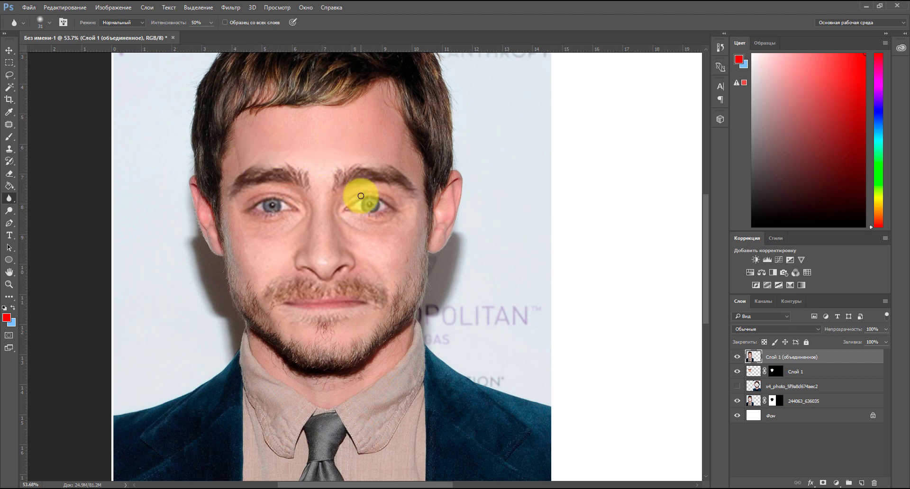
scroll(370, 211, "down", 3)
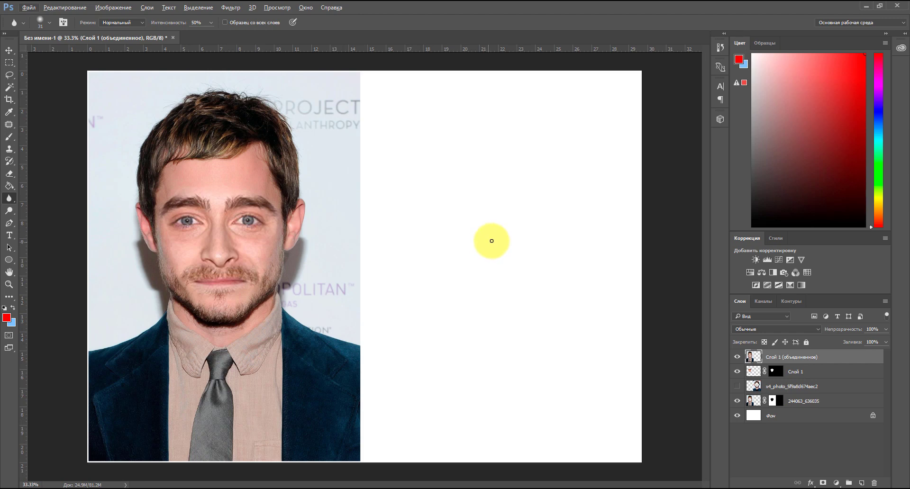